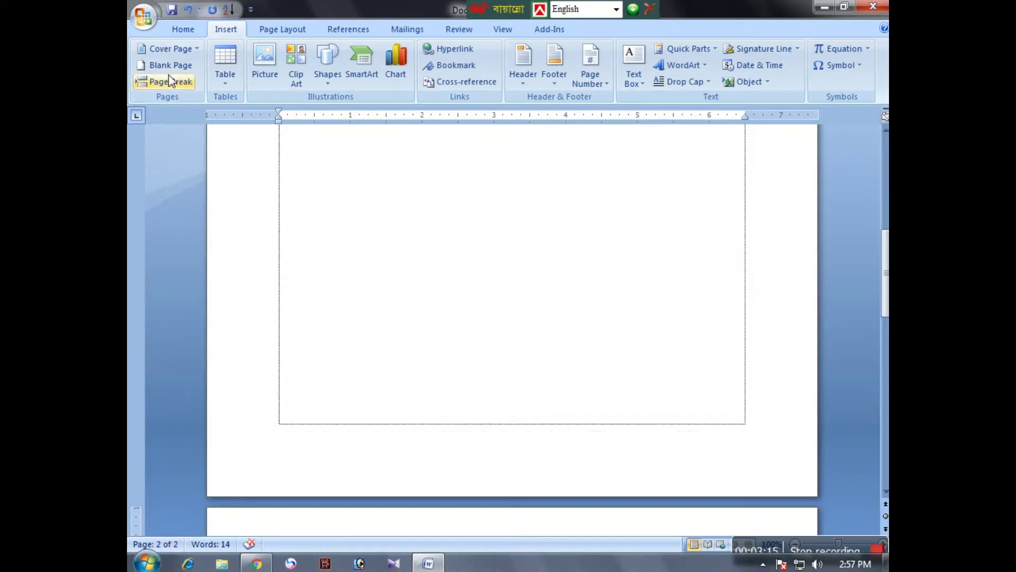
# Step: Undo the last page insertion so the document has only the page with the Bangla text
pyautogui.hotkey('ctrl', 'z')
pyautogui.hotkey('ctrl', 'a')
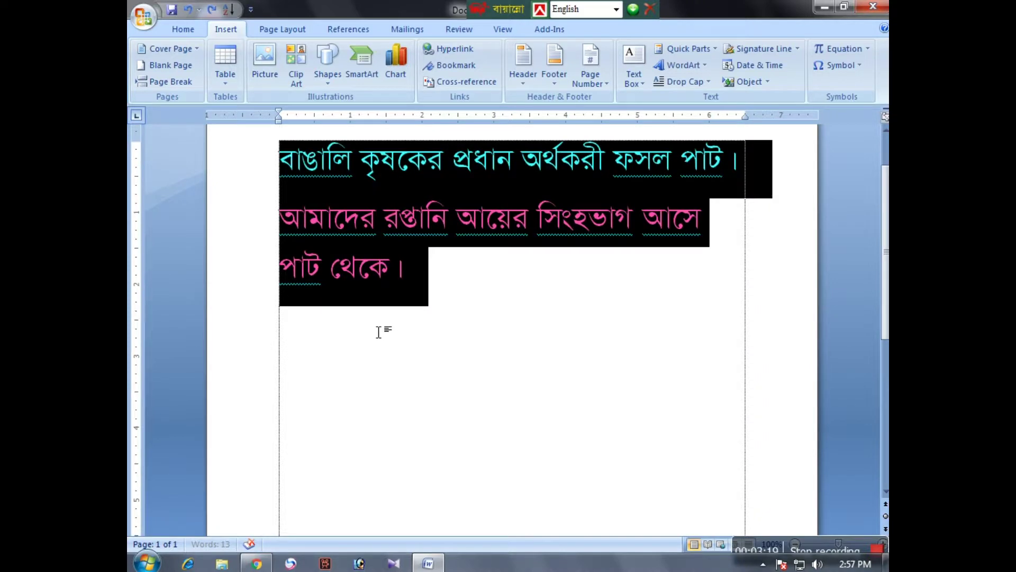
pyautogui.click(362, 326)
pyautogui.scroll(3, 362, 327)
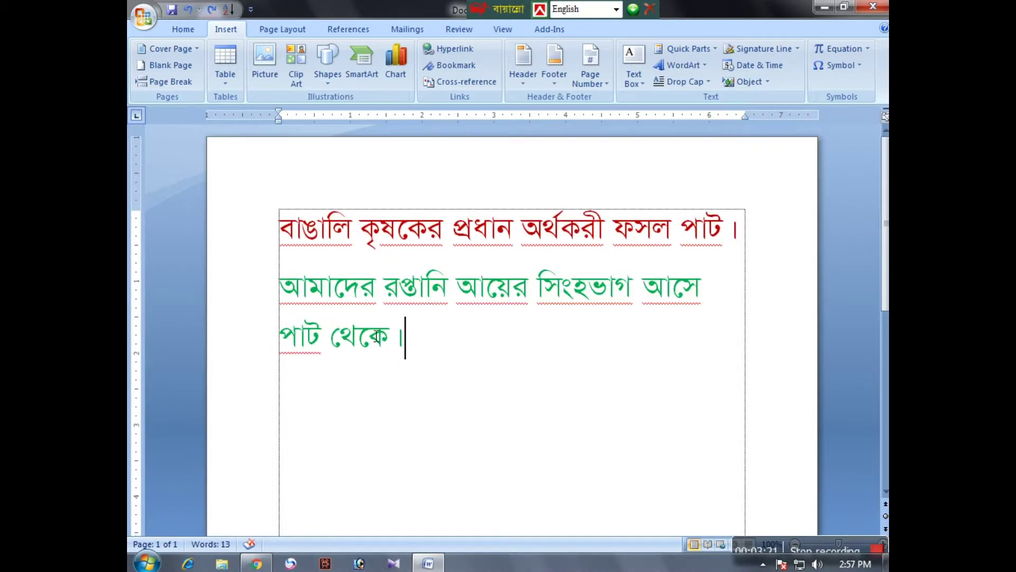
# Step: Add an empty paragraph below the last line of the green Bangla text
pyautogui.click(225, 80)
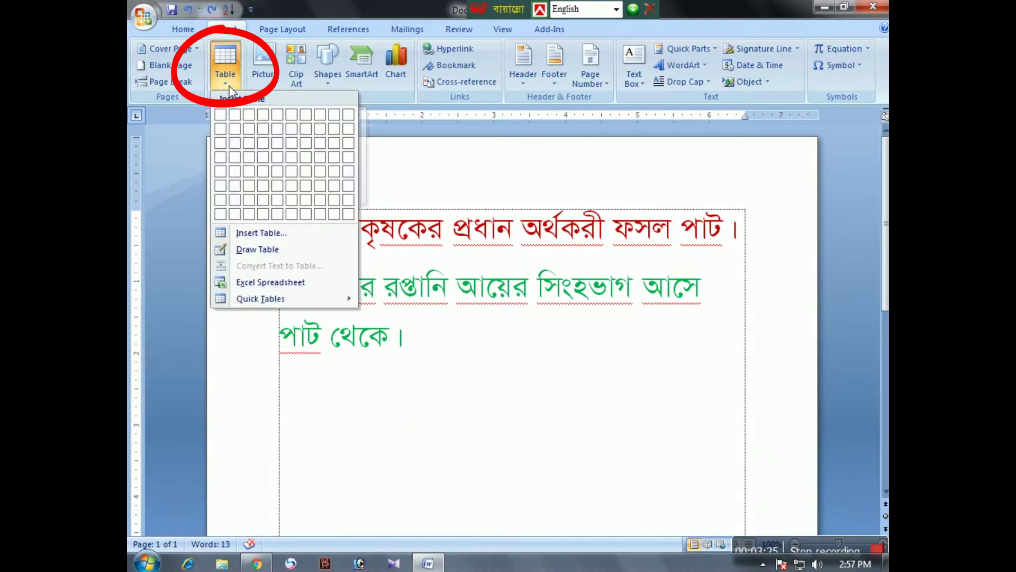
pyautogui.click(579, 333)
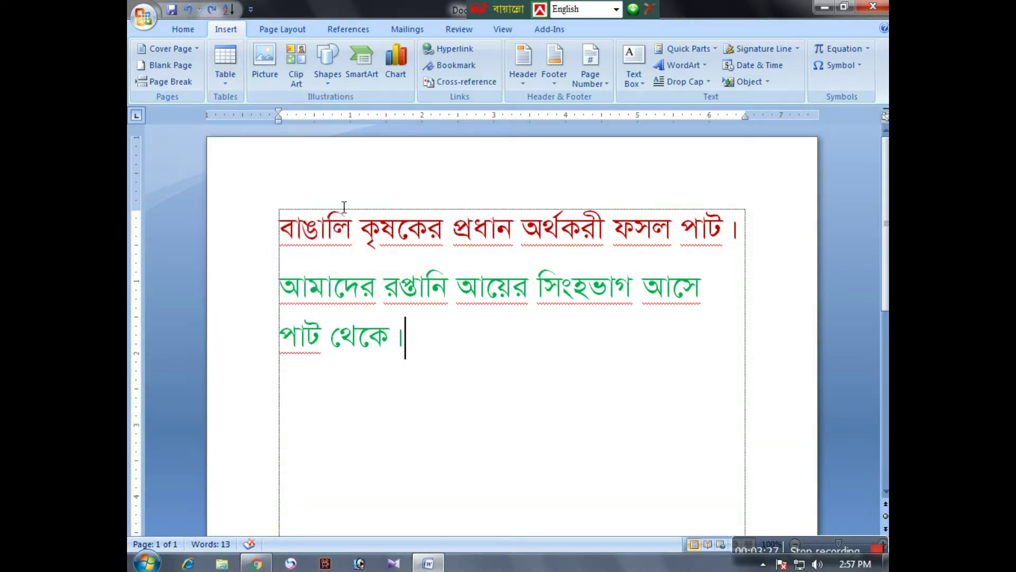
pyautogui.click(315, 427)
pyautogui.click(287, 393)
pyautogui.click(415, 359)
pyautogui.press('Return')
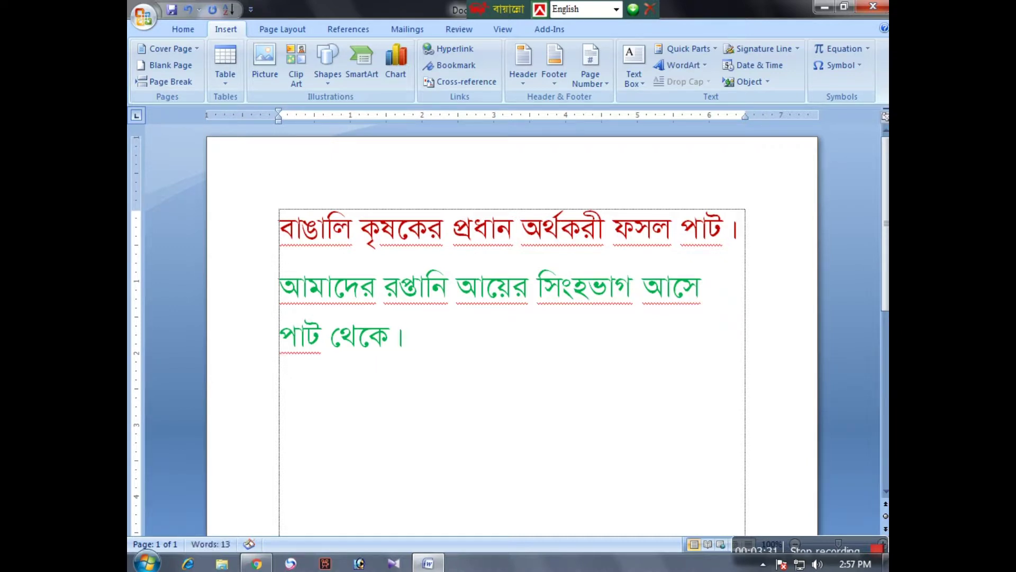
pyautogui.scroll(-1, 454, 390)
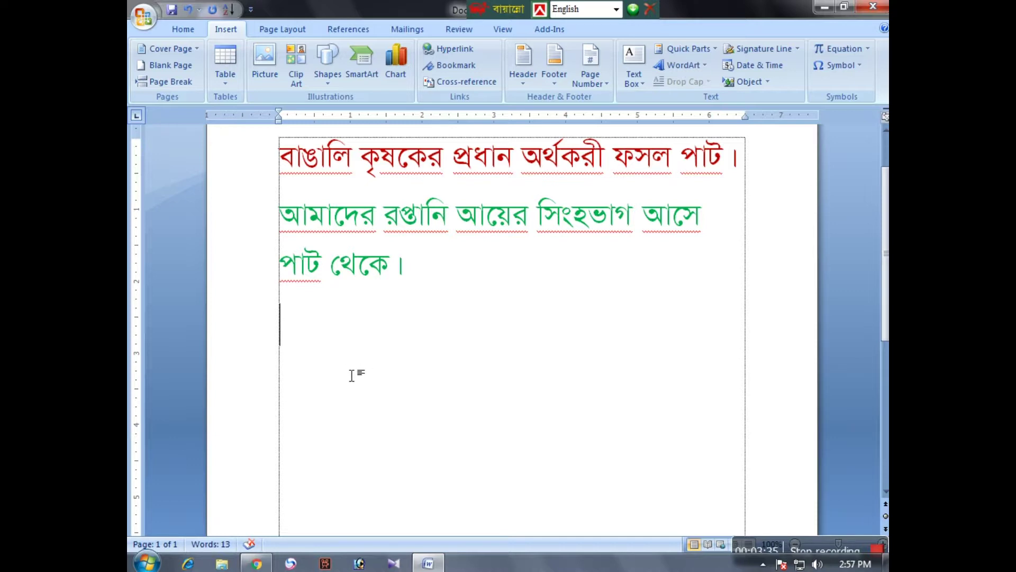
pyautogui.scroll(1, 309, 358)
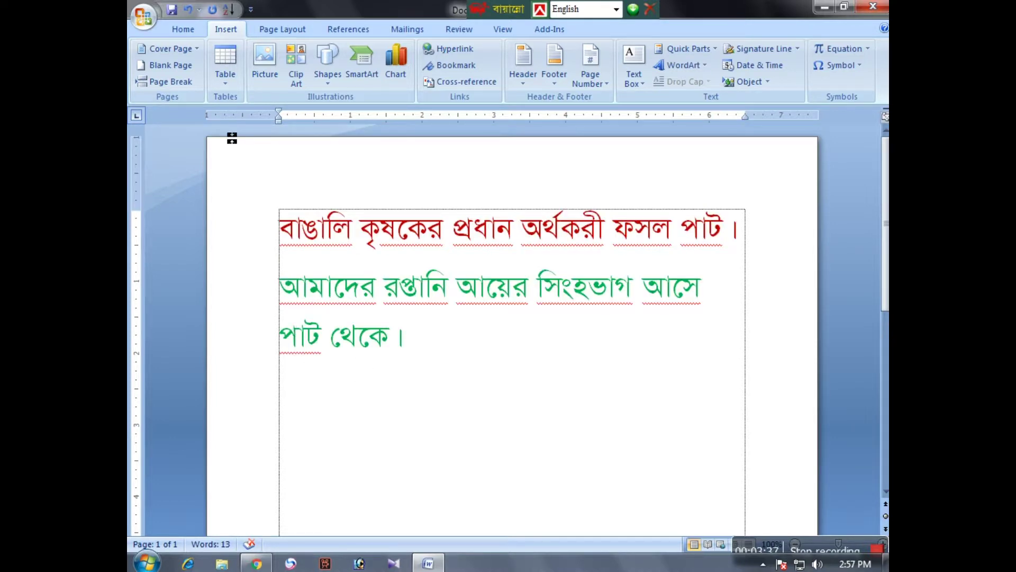
# Step: Insert a table with 8 columns and 3 rows in the empty paragraph, keeping the fixed column width on Auto
pyautogui.click(233, 92)
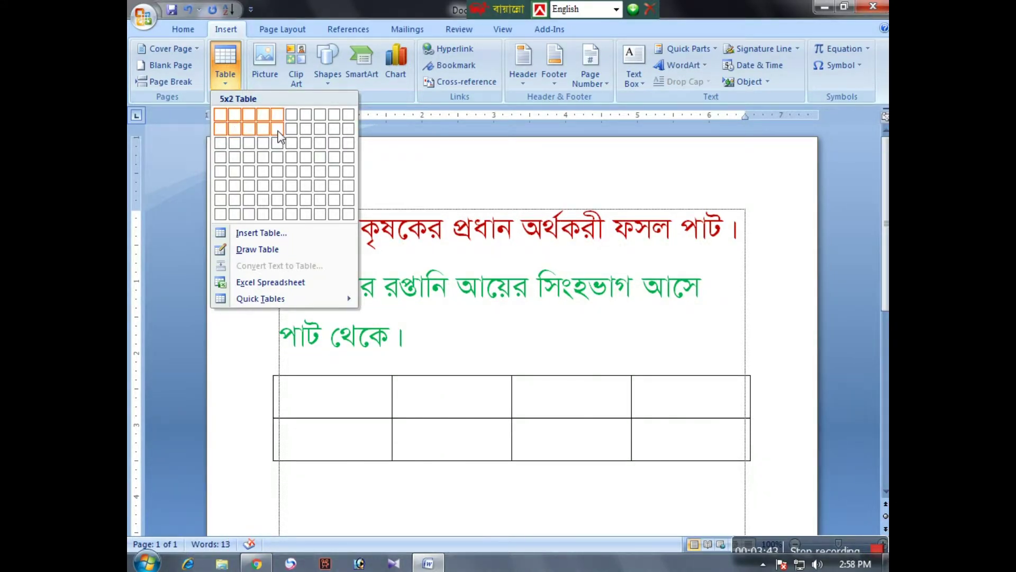
pyautogui.click(365, 160)
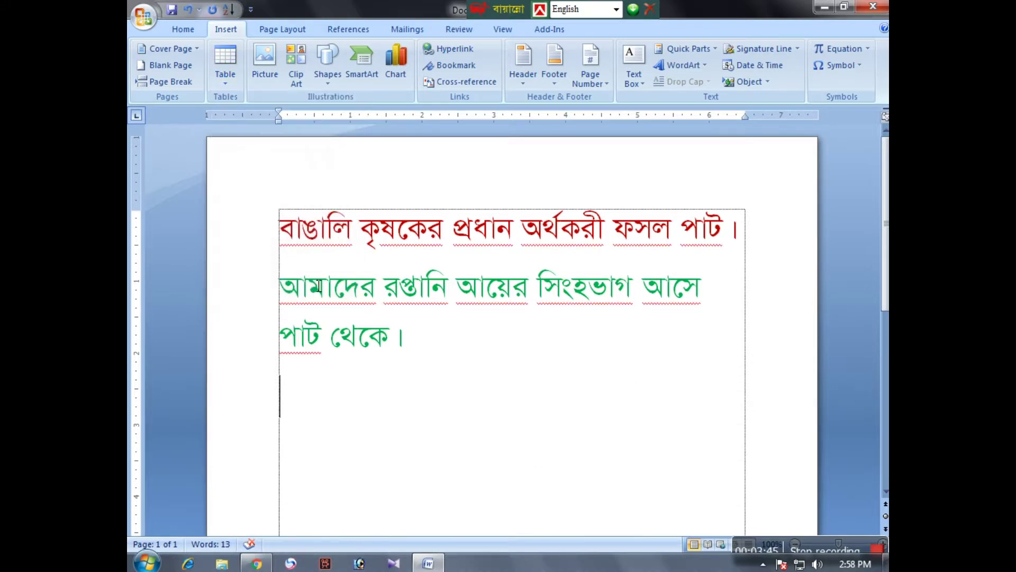
pyautogui.click(233, 82)
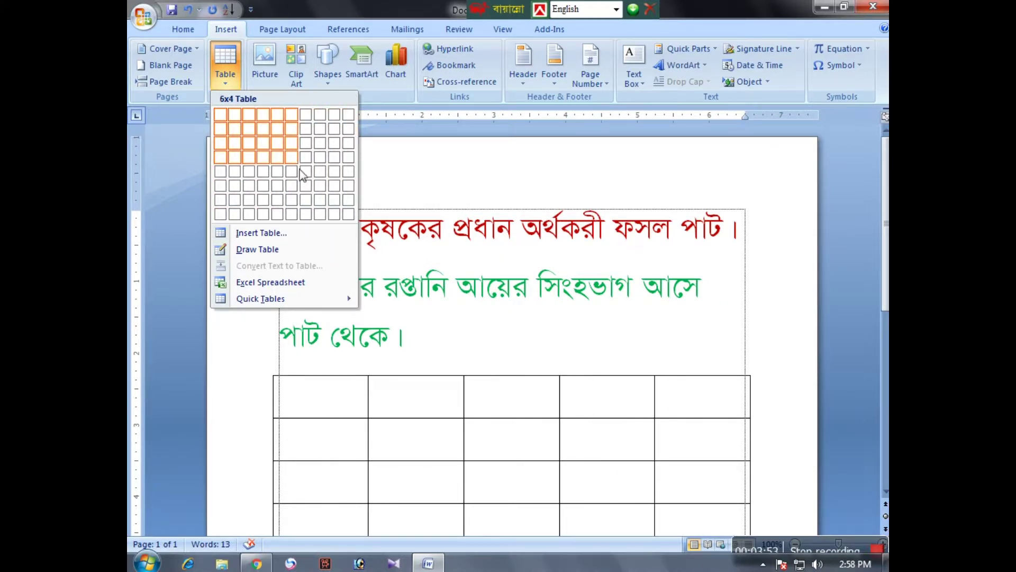
pyautogui.click(274, 237)
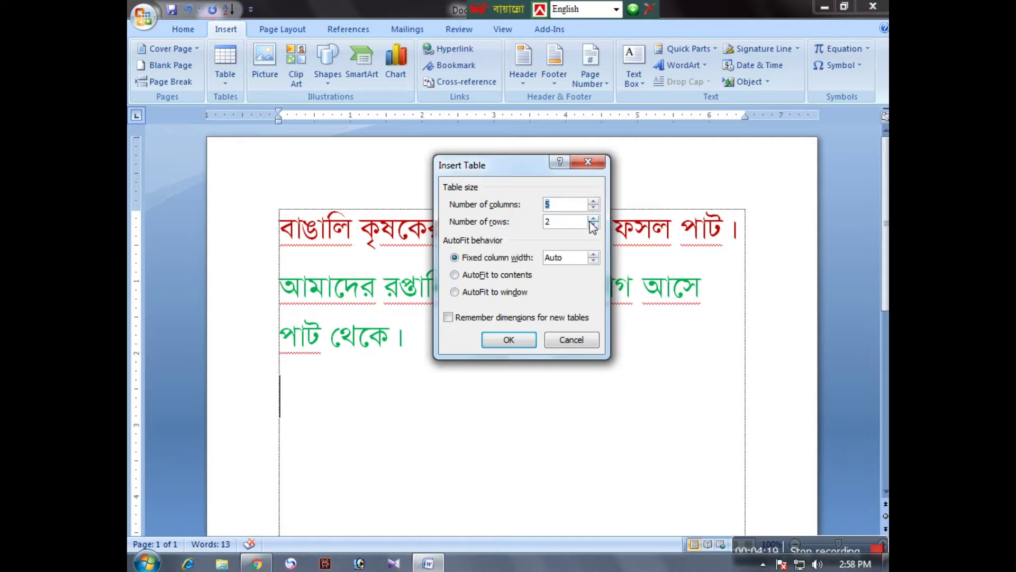
pyautogui.click(593, 201)
pyautogui.click(594, 219)
pyautogui.click(510, 341)
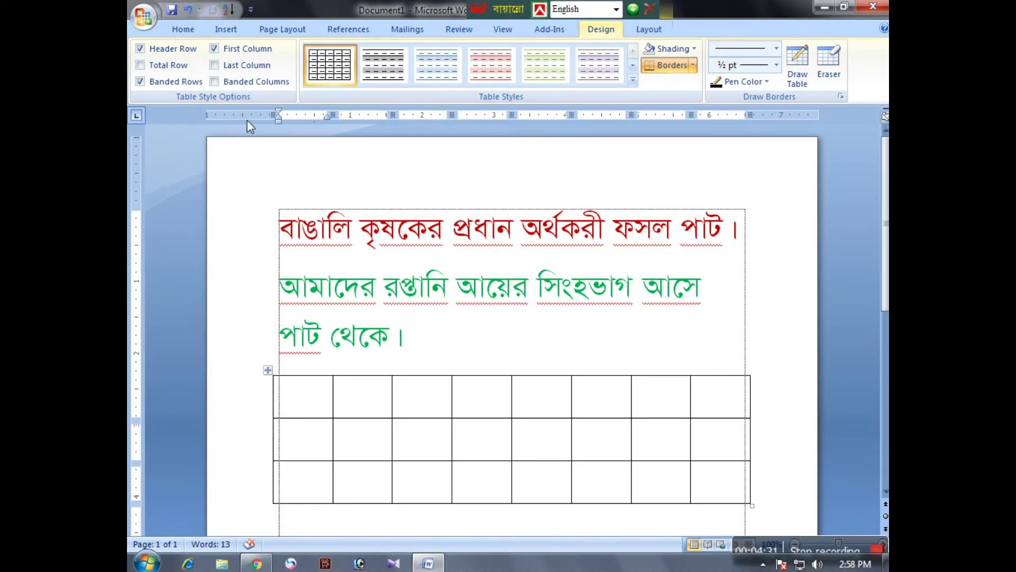
# Step: Undo the insertion of the 8-column, 3-row table
pyautogui.click(231, 31)
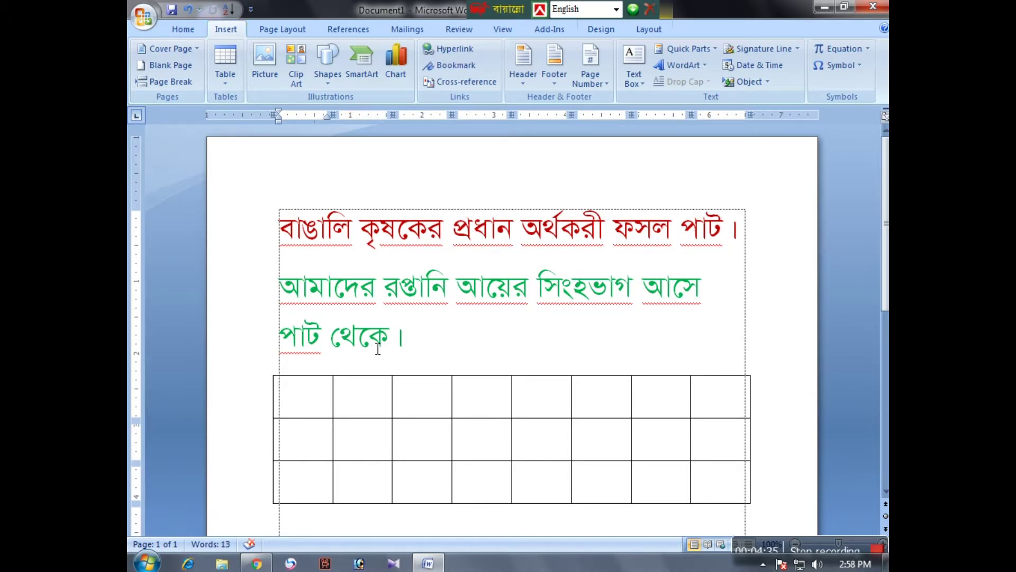
pyautogui.hotkey('ctrl', 'z')
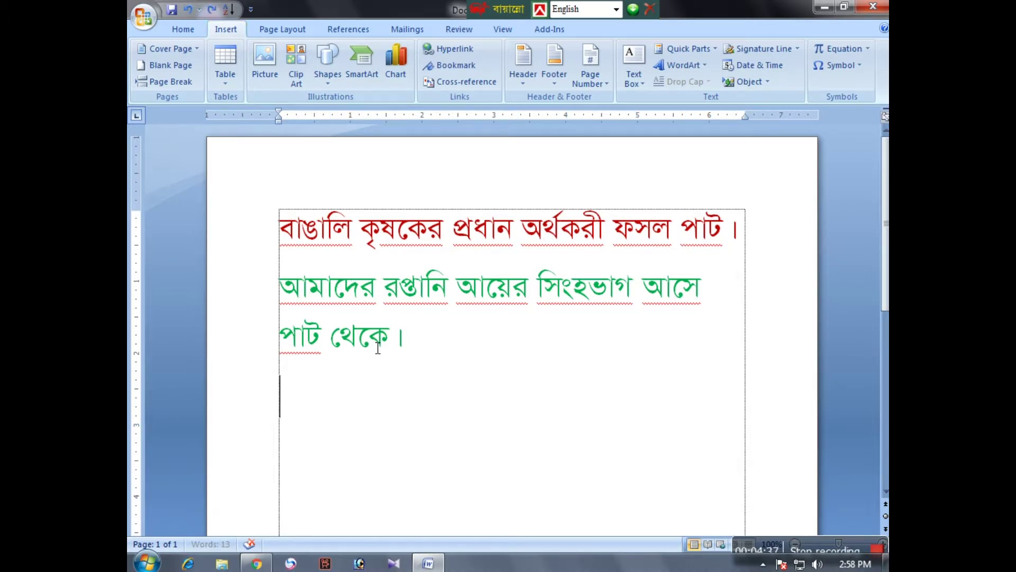
# Step: Draw a table freehand below the text with the Draw Table tool, adding inner cells and a vertical dividing line
pyautogui.click(223, 83)
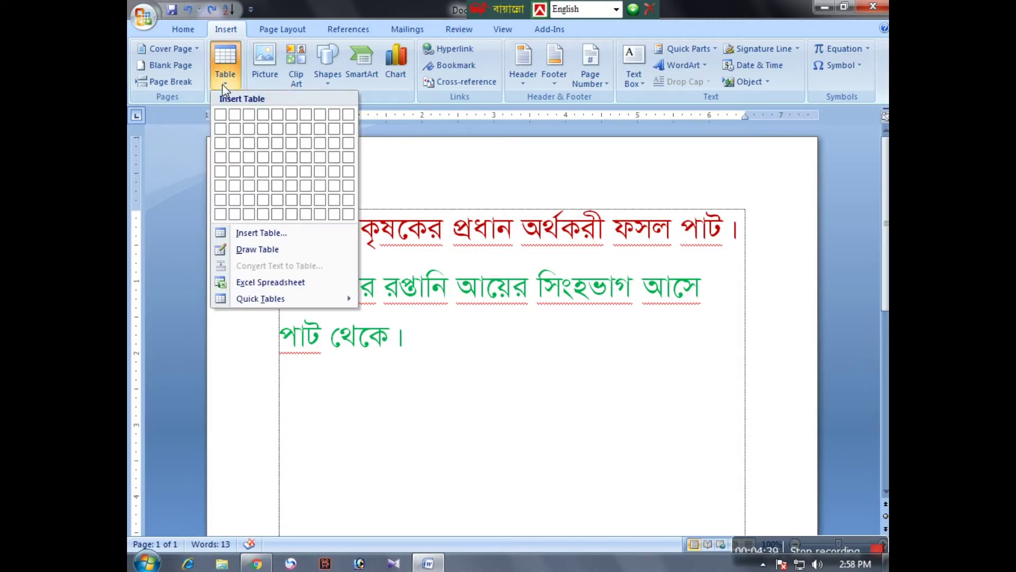
pyautogui.click(262, 249)
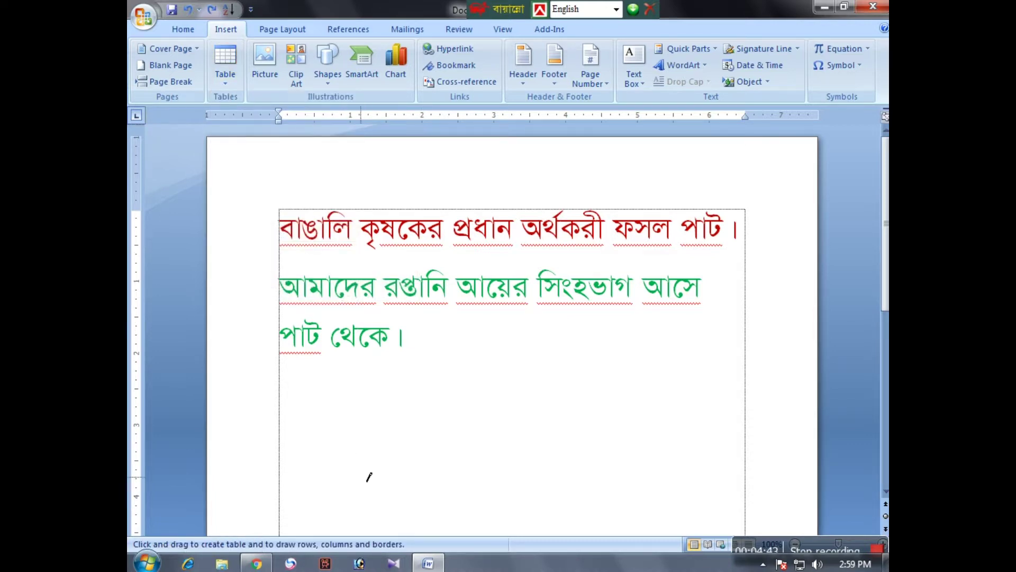
pyautogui.moveTo(291, 431)
pyautogui.mouseDown()
pyautogui.moveTo(735, 460)
pyautogui.moveTo(661, 455)
pyautogui.mouseUp()
pyautogui.moveTo(288, 403)
pyautogui.mouseDown()
pyautogui.moveTo(408, 420)
pyautogui.moveTo(406, 443)
pyautogui.moveTo(666, 439)
pyautogui.mouseUp()
pyautogui.moveTo(548, 391); pyautogui.dragTo(553, 459)
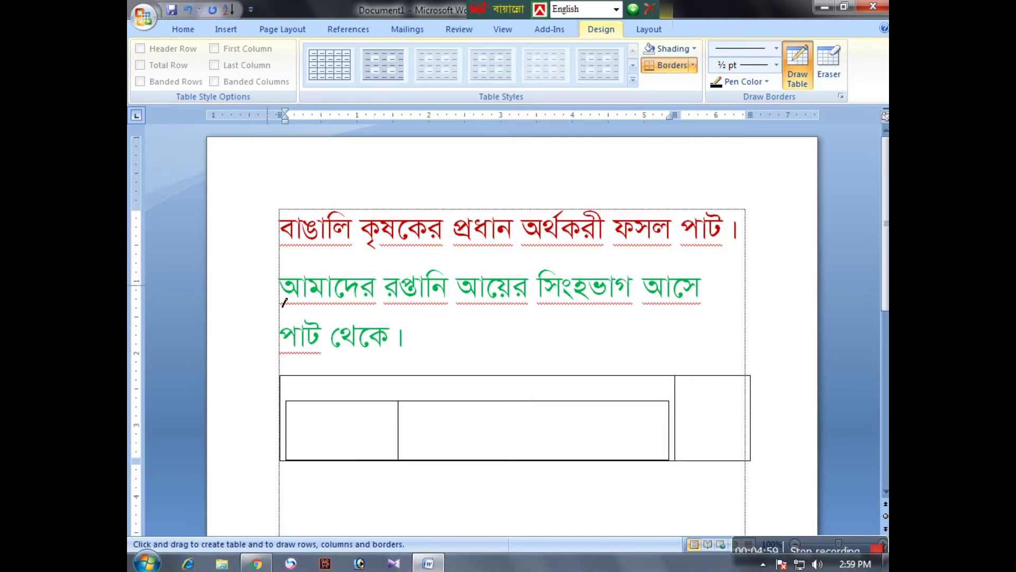
# Step: Undo all parts of the hand-drawn table and turn off the Draw Table tool
pyautogui.hotkey('ctrl', 'z')
pyautogui.hotkey('ctrl', 'z')
pyautogui.hotkey('ctrl', 'z')
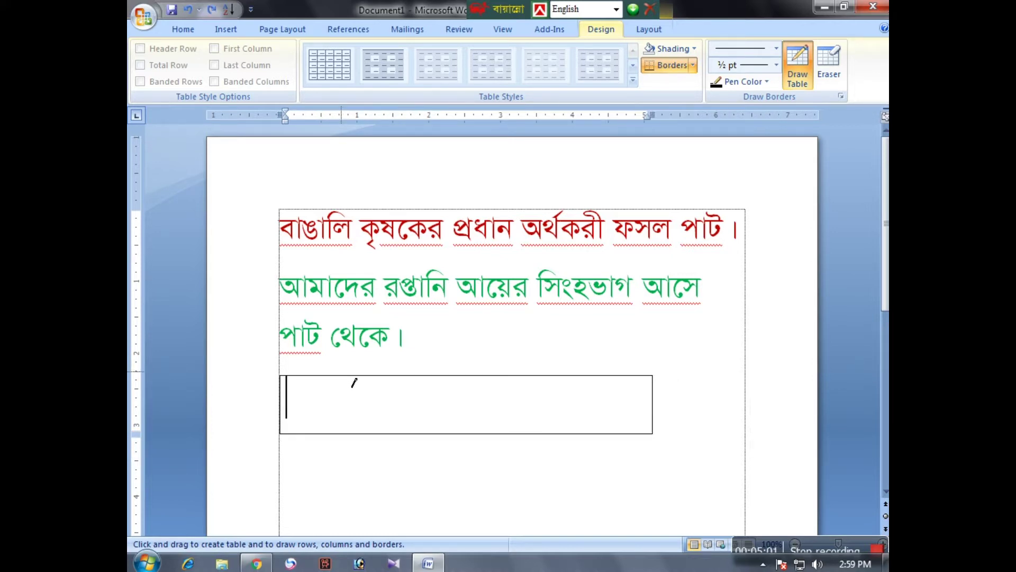
pyautogui.hotkey('ctrl', 'z')
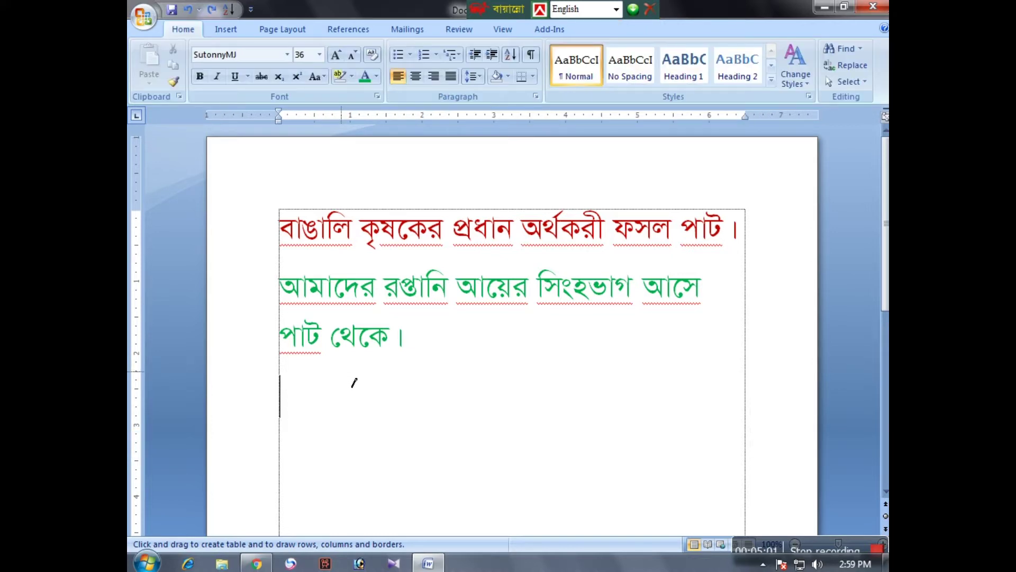
pyautogui.click(220, 30)
pyautogui.click(233, 86)
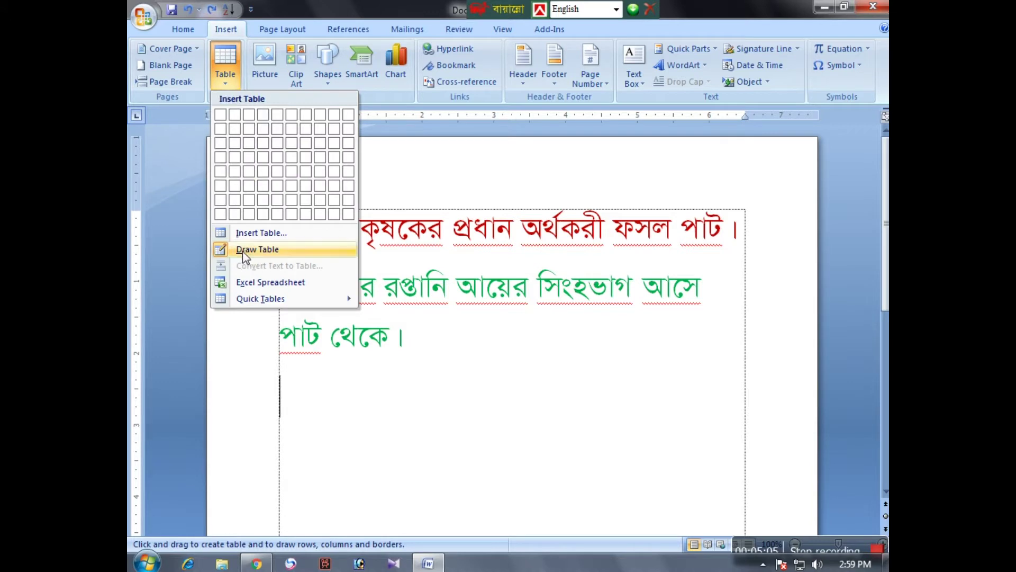
pyautogui.click(246, 250)
# Step: Insert an embedded Excel spreadsheet in the empty paragraph below the Bangla text
pyautogui.click(237, 77)
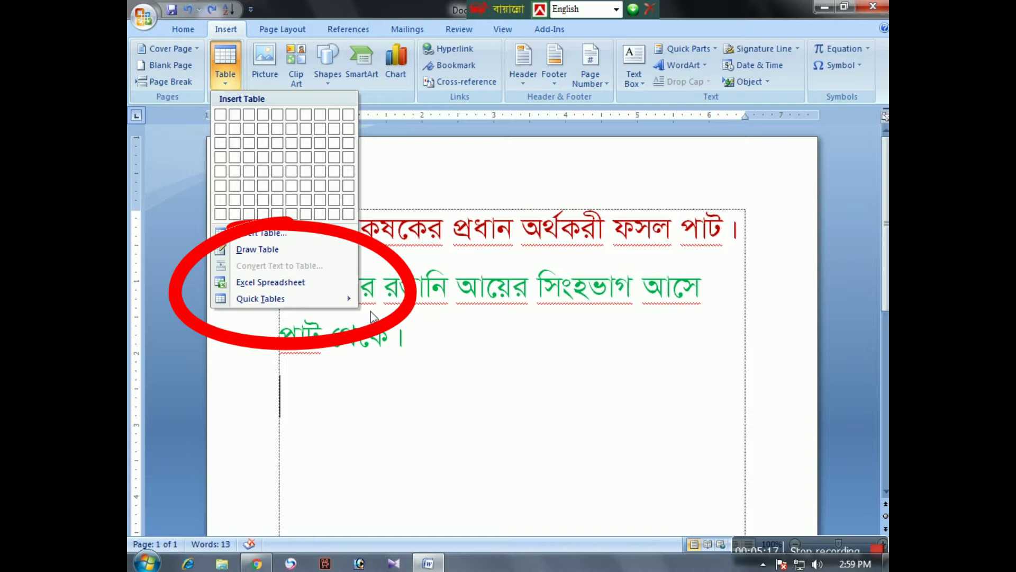
pyautogui.moveTo(311, 300)
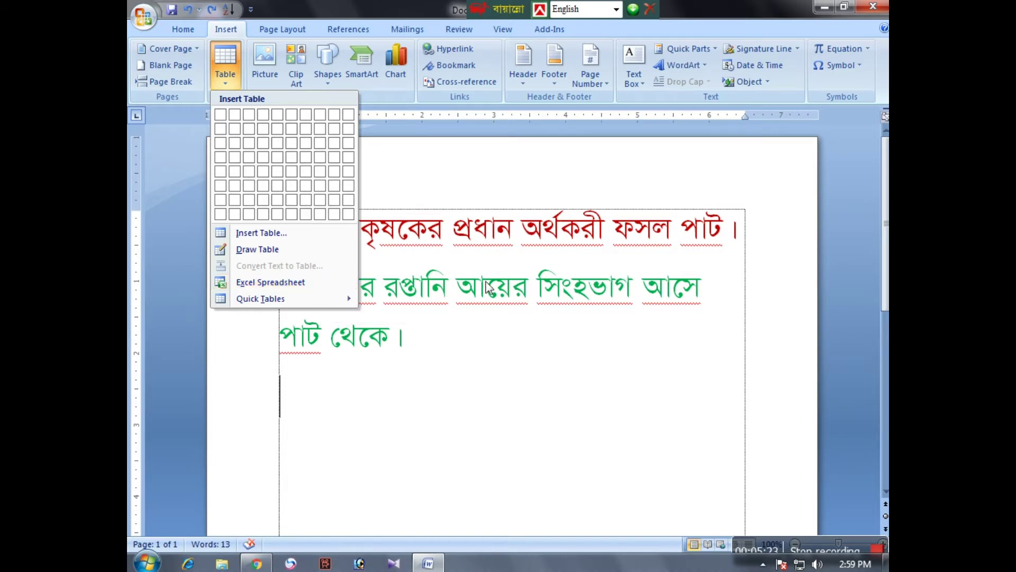
pyautogui.click(314, 282)
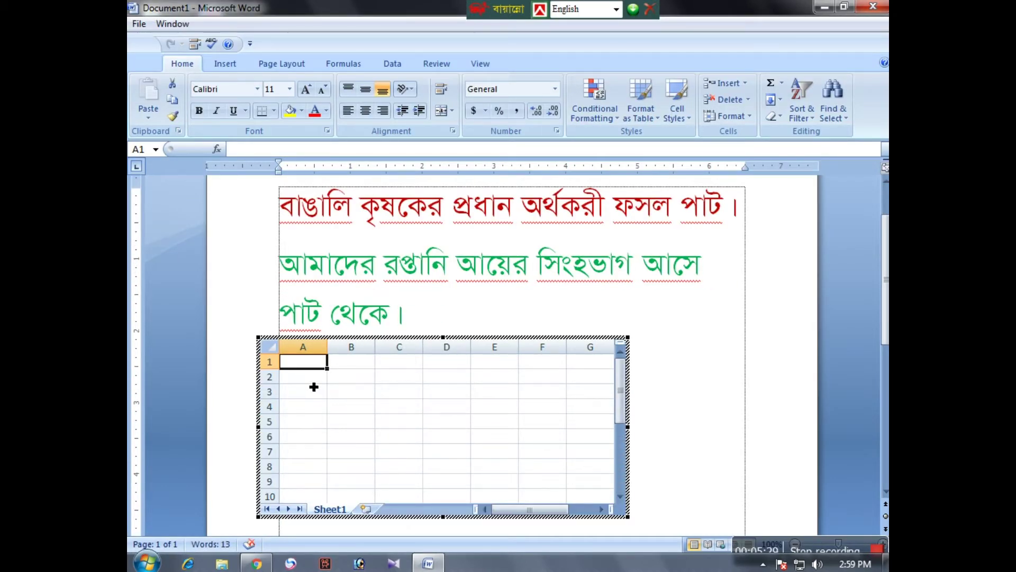
pyautogui.click(319, 421)
pyautogui.click(304, 379)
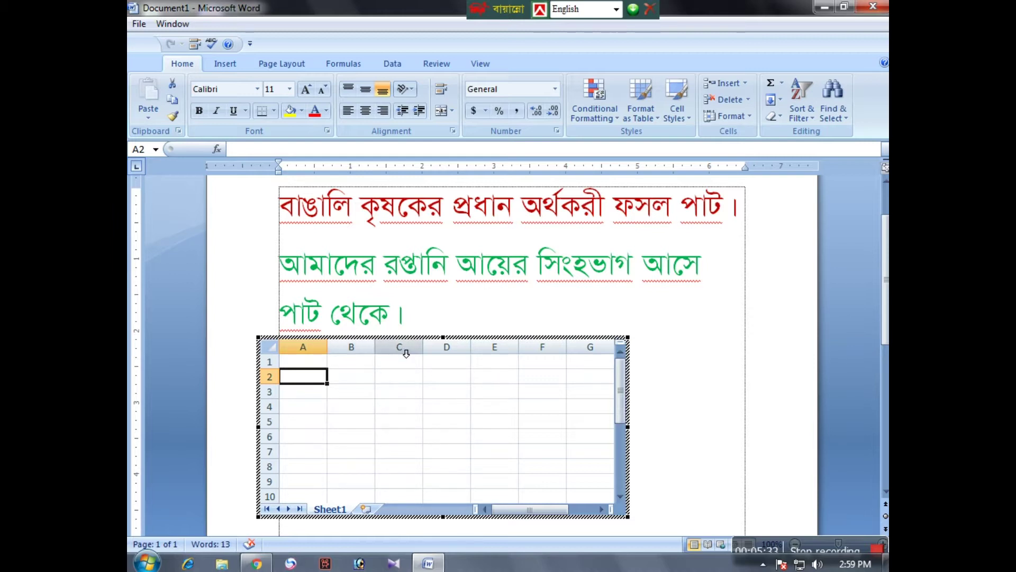
# Step: Enter 1 in A1 and 2 in A2 of the embedded spreadsheet, and fill the series down to A8
pyautogui.click(305, 366)
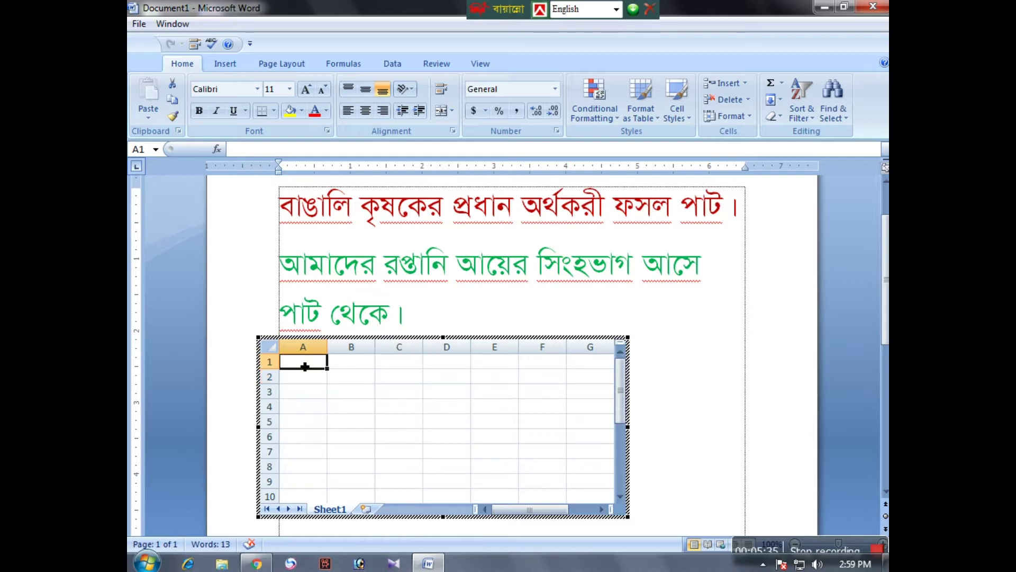
pyautogui.write('1')
pyautogui.press('Return')
pyautogui.write('2')
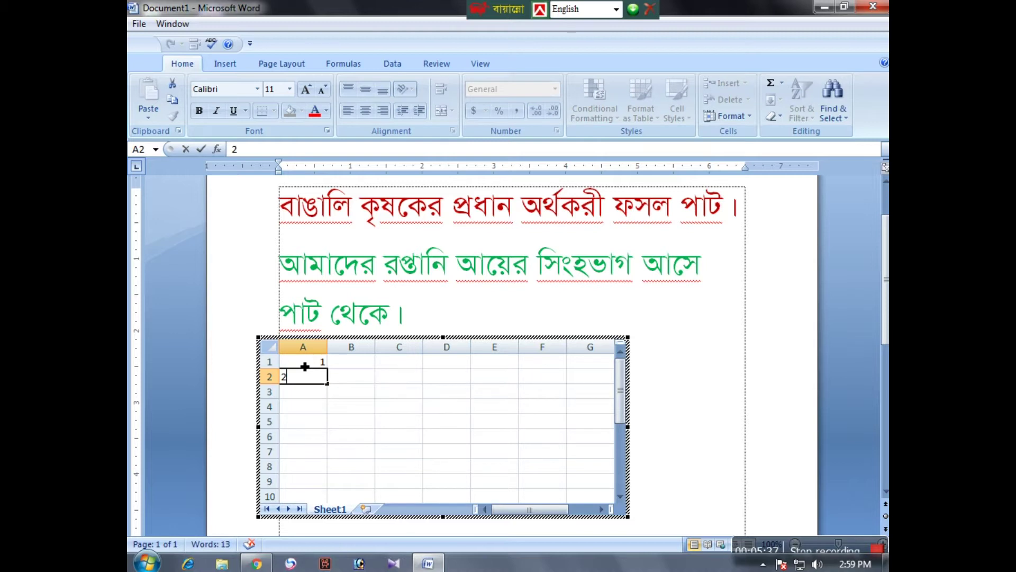
pyautogui.moveTo(304, 366); pyautogui.dragTo(331, 467)
pyautogui.click(383, 441)
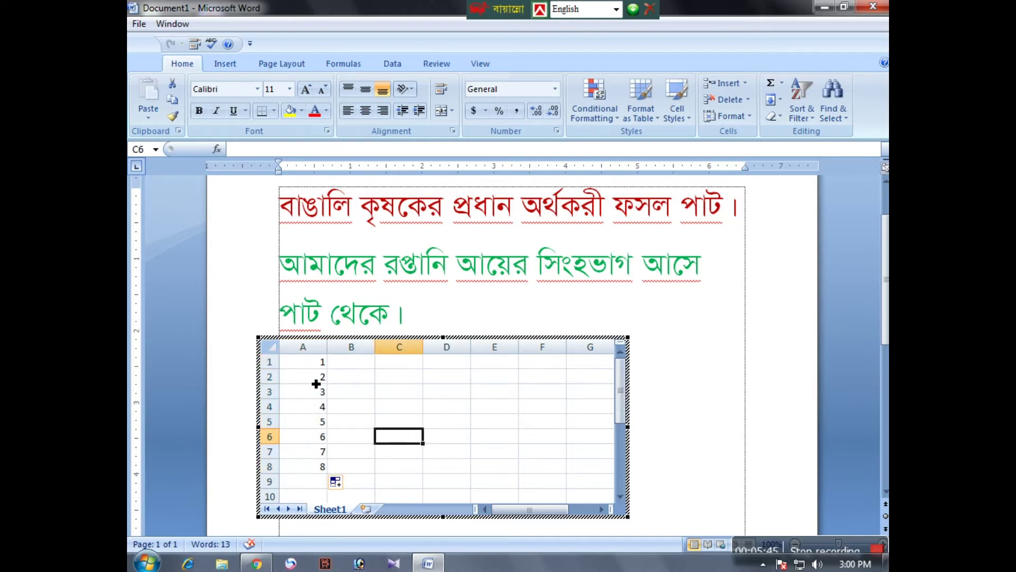
# Step: Enter a SUM formula in A9 that adds cells A1 through A8
pyautogui.click(323, 486)
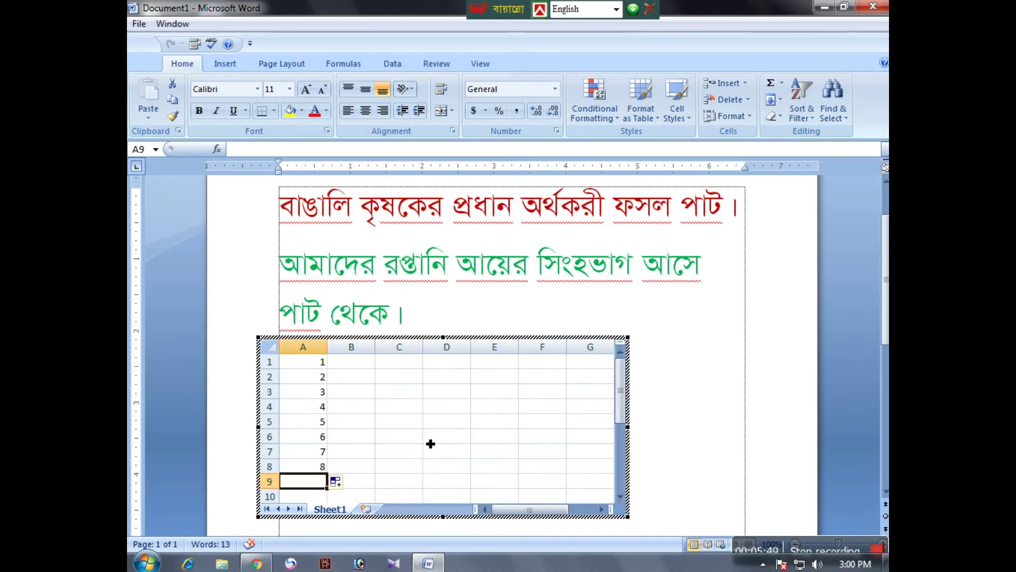
pyautogui.write('=sum')
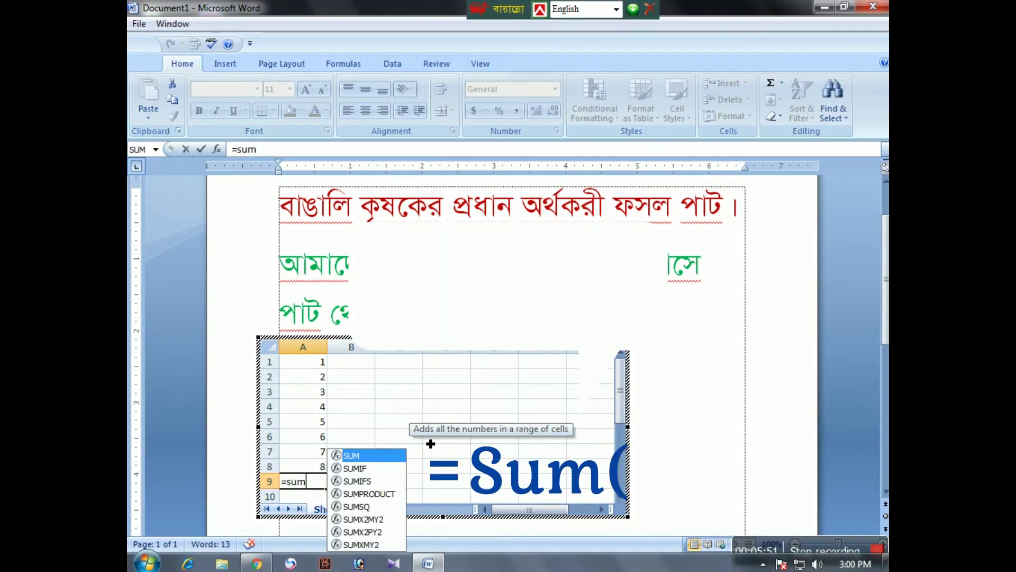
pyautogui.press('Tab')
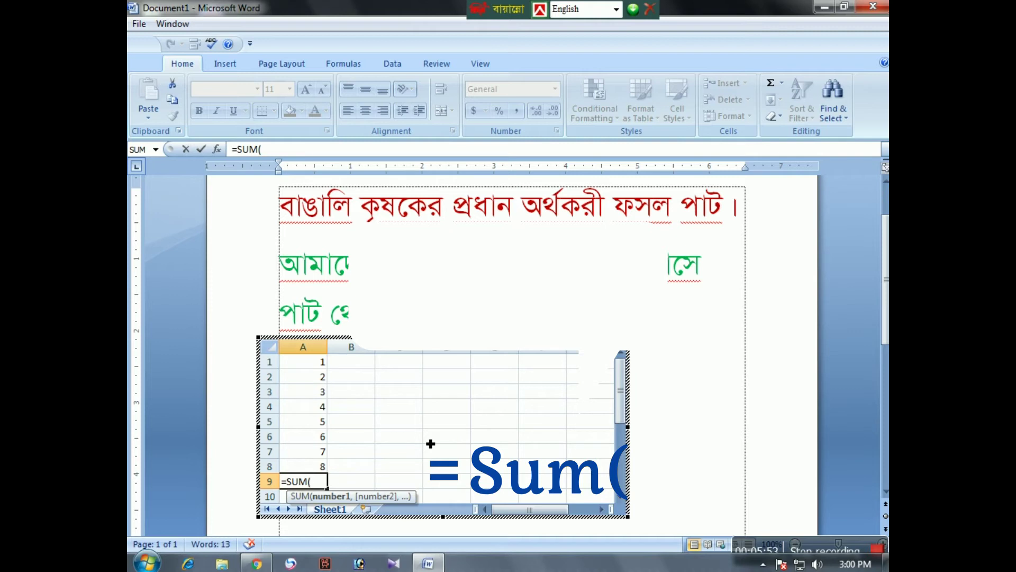
pyautogui.moveTo(324, 466); pyautogui.dragTo(323, 367)
pyautogui.press('Return')
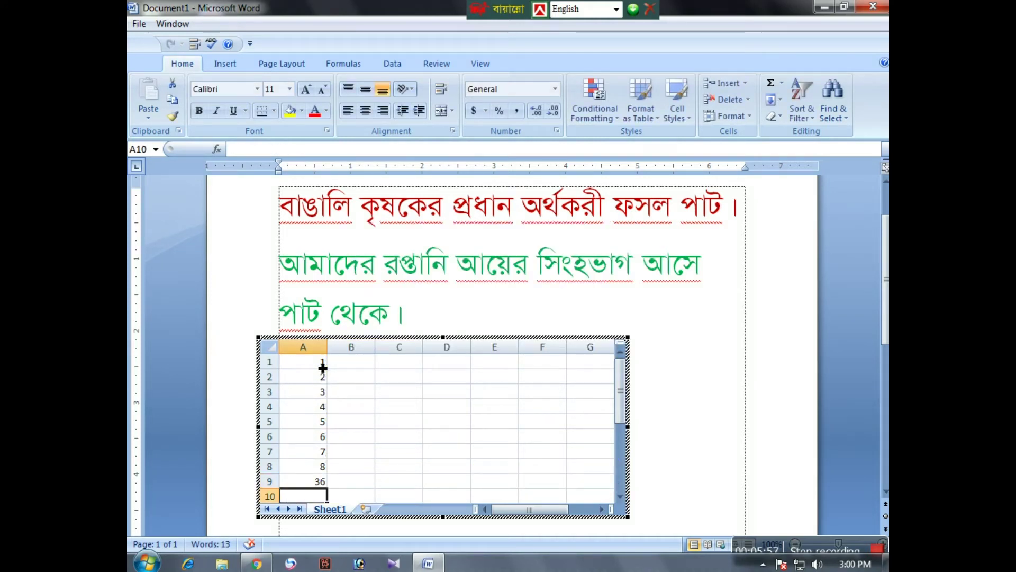
pyautogui.click(324, 484)
pyautogui.click(364, 395)
pyautogui.click(359, 468)
pyautogui.click(399, 450)
pyautogui.click(434, 426)
pyautogui.click(338, 406)
pyautogui.click(450, 435)
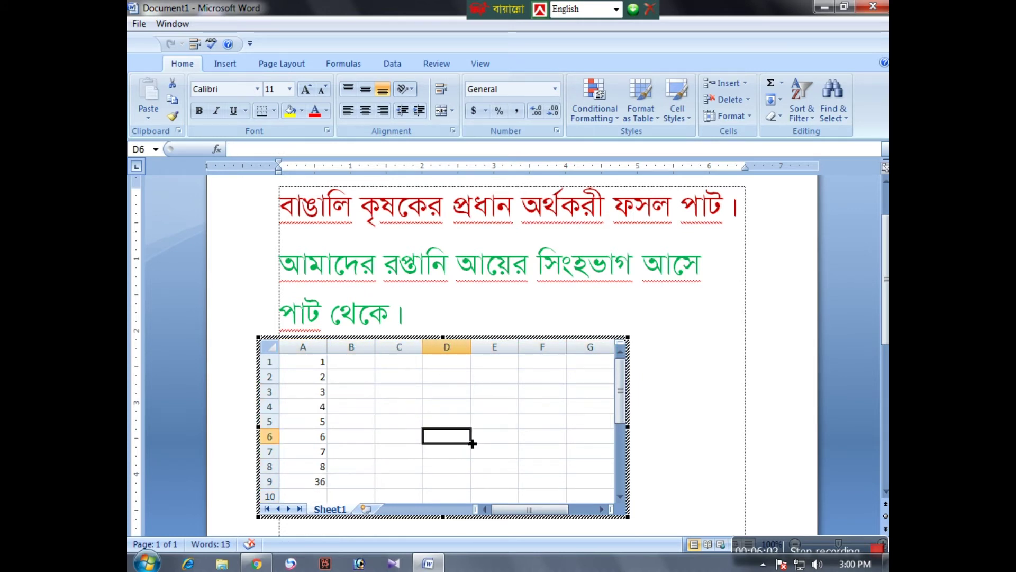
pyautogui.click(480, 408)
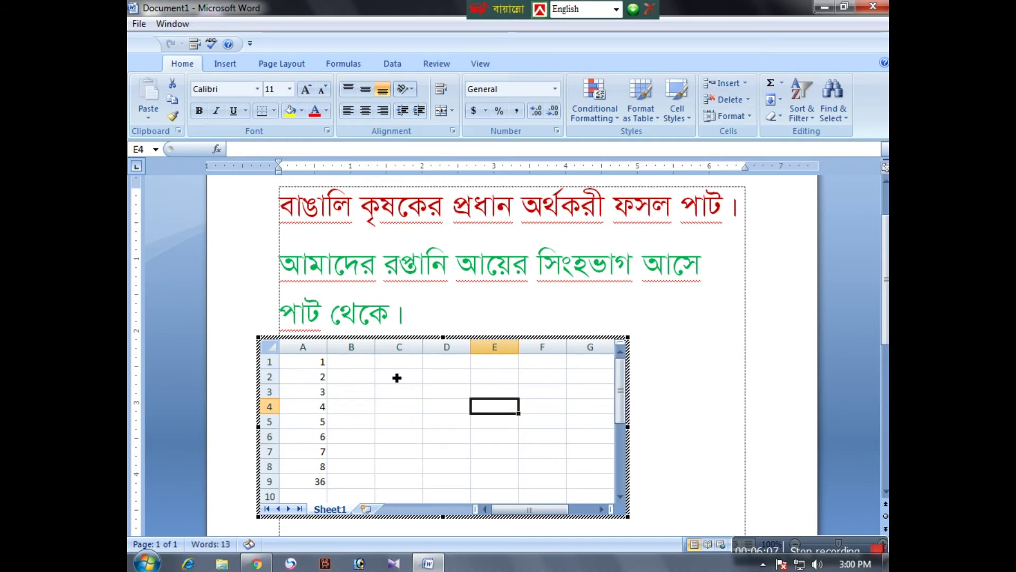
# Step: Undo the embedded spreadsheet and its contents, leaving the empty paragraph below the text
pyautogui.hotkey('ctrl', 'z')
pyautogui.hotkey('ctrl', 'z')
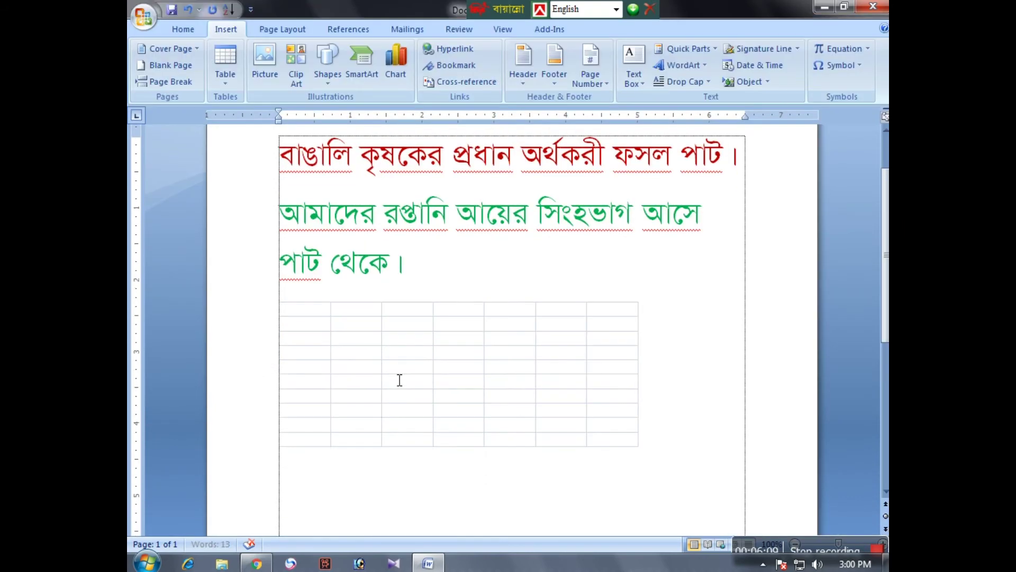
pyautogui.hotkey('ctrl', 'z')
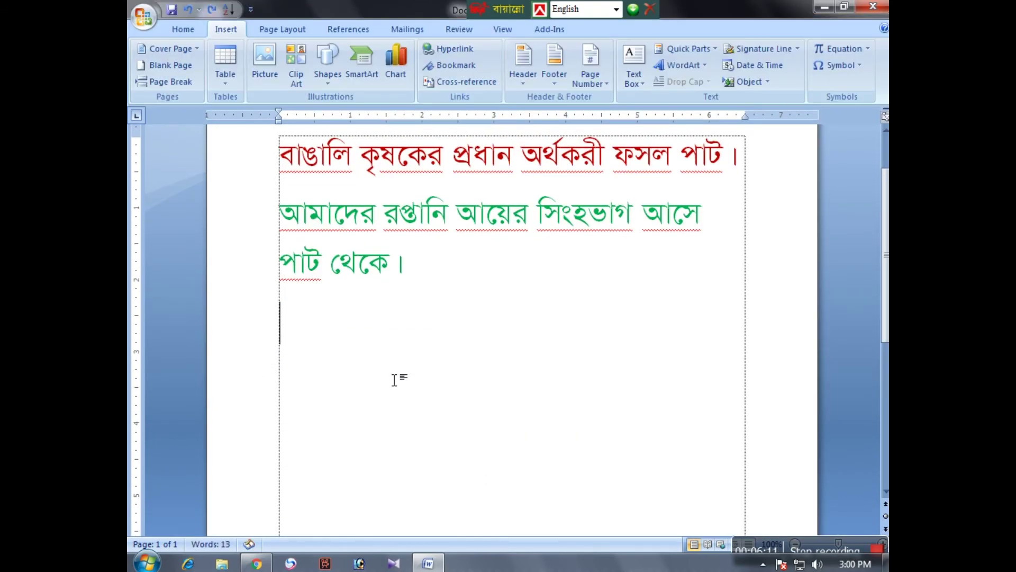
# Step: Insert the built-in Calendar 2 quick table in the empty paragraph below the Bangla text, and undo the insertion
pyautogui.click(225, 64)
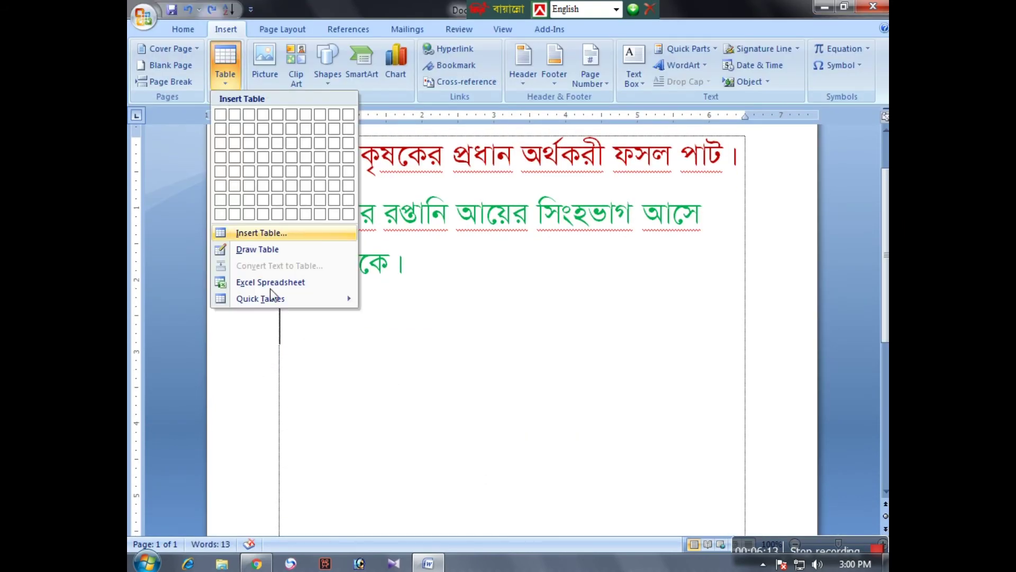
pyautogui.moveTo(280, 306)
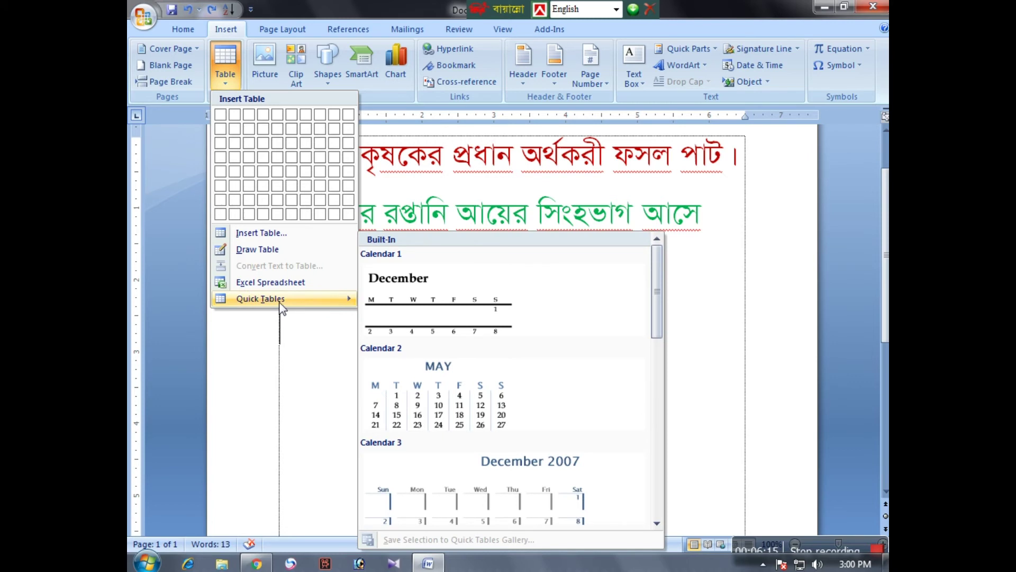
pyautogui.click(428, 406)
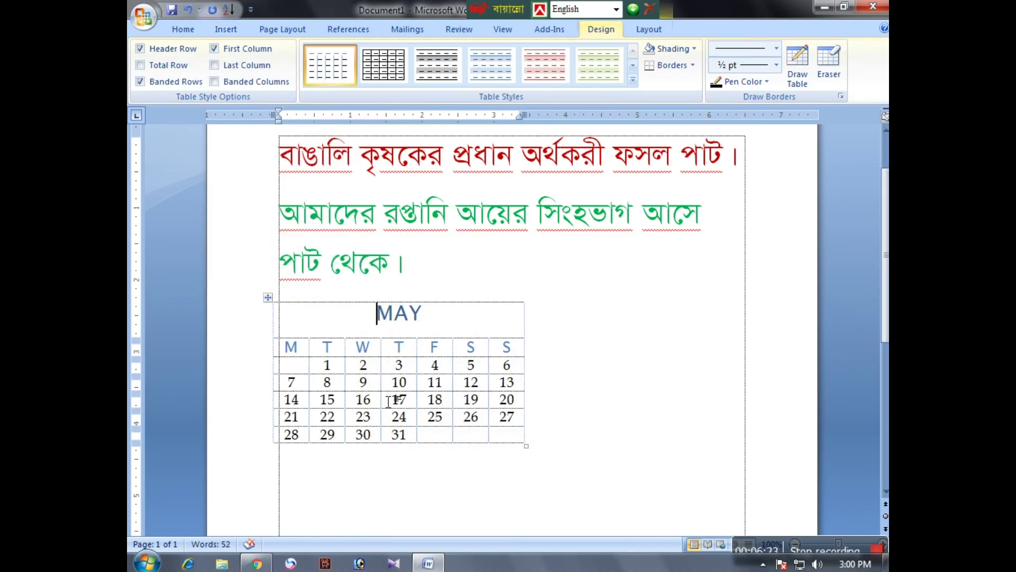
pyautogui.hotkey('ctrl', 'z')
# Step: Look through the built-in Quick Tables designs, including the calendar, matrix and tabular list layouts, and close the gallery without inserting one
pyautogui.click(222, 29)
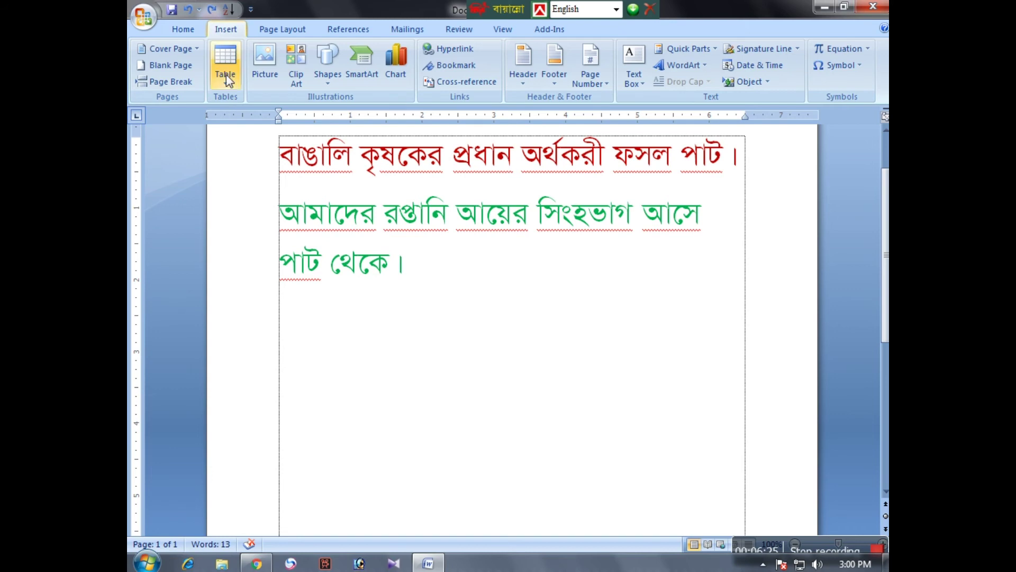
pyautogui.click(230, 87)
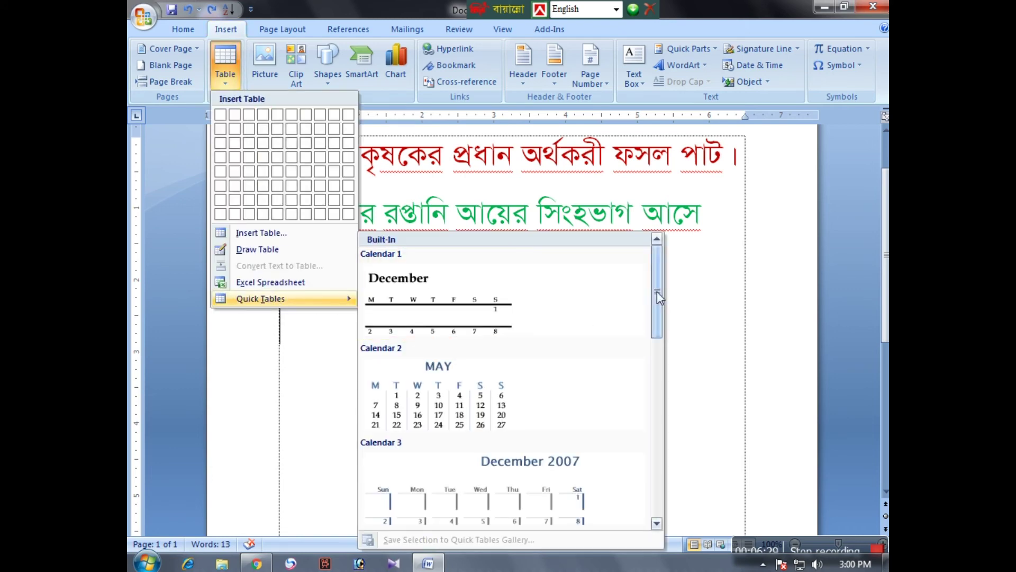
pyautogui.moveTo(656, 291); pyautogui.dragTo(657, 414)
pyautogui.scroll(-2, 656, 420)
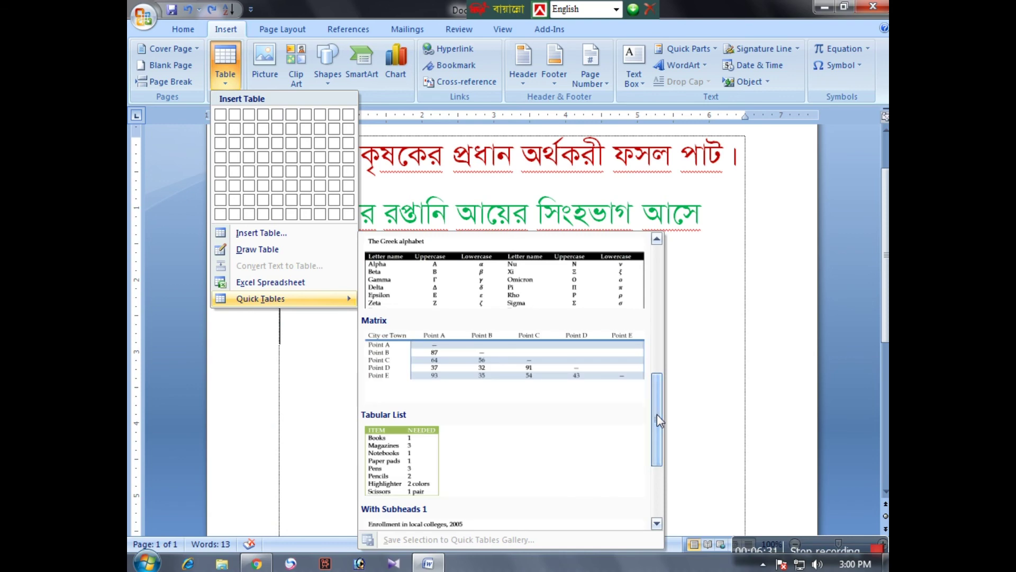
pyautogui.moveTo(658, 413); pyautogui.dragTo(657, 466)
pyautogui.moveTo(652, 471); pyautogui.dragTo(656, 274)
pyautogui.click(692, 333)
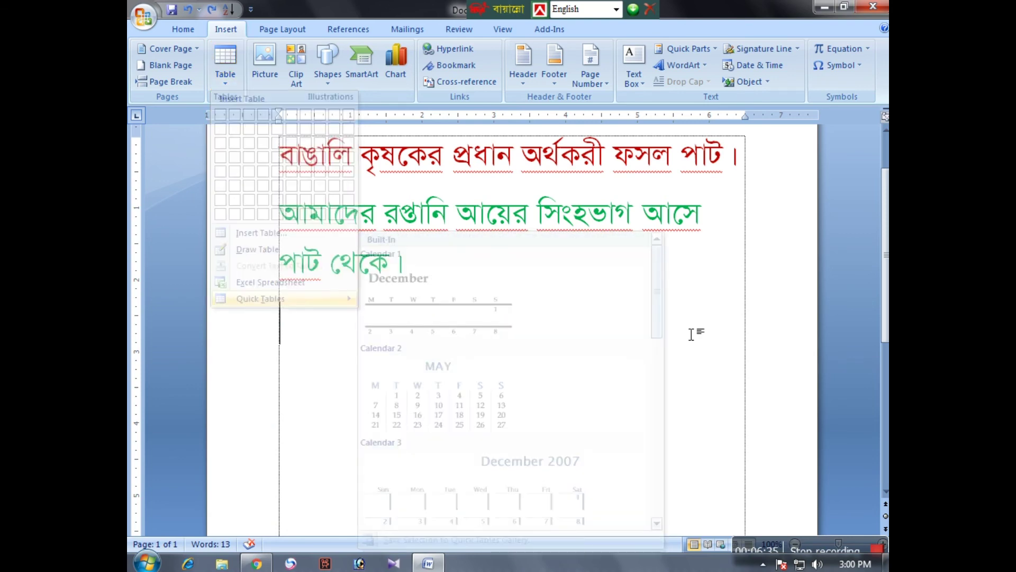